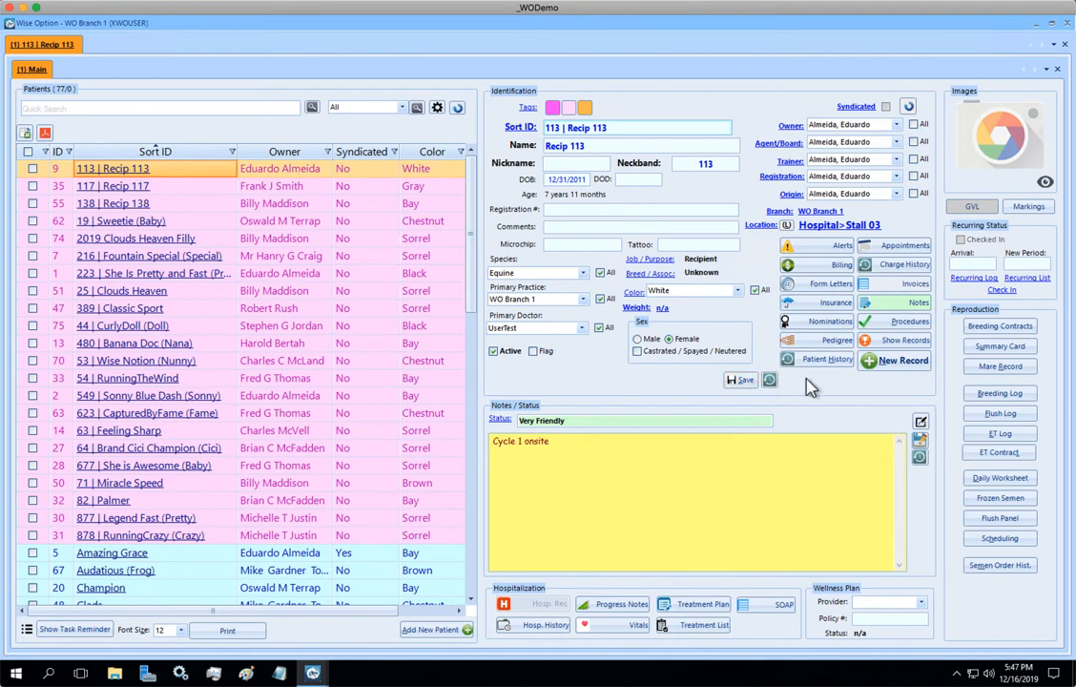
Step: Open the Summary Card of patient 113 | Recip 113 and delete all its scheduling dates and reminders
{"action": "left_click", "coordinate": [988, 349]}
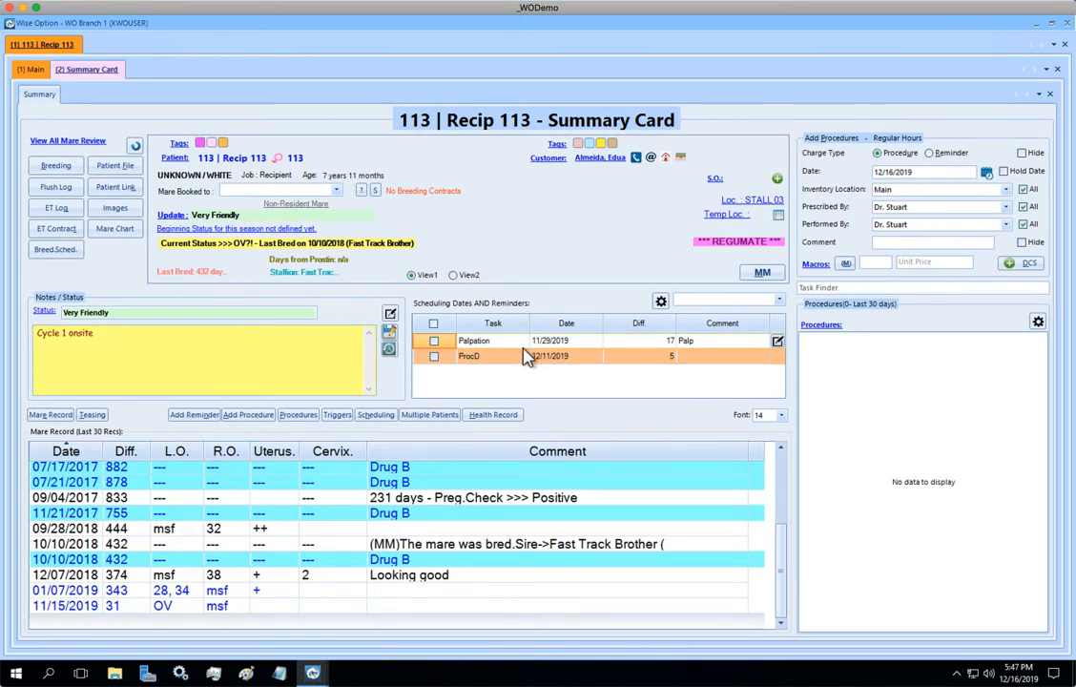
{"action": "left_click", "coordinate": [433, 323]}
{"action": "left_click", "coordinate": [777, 301]}
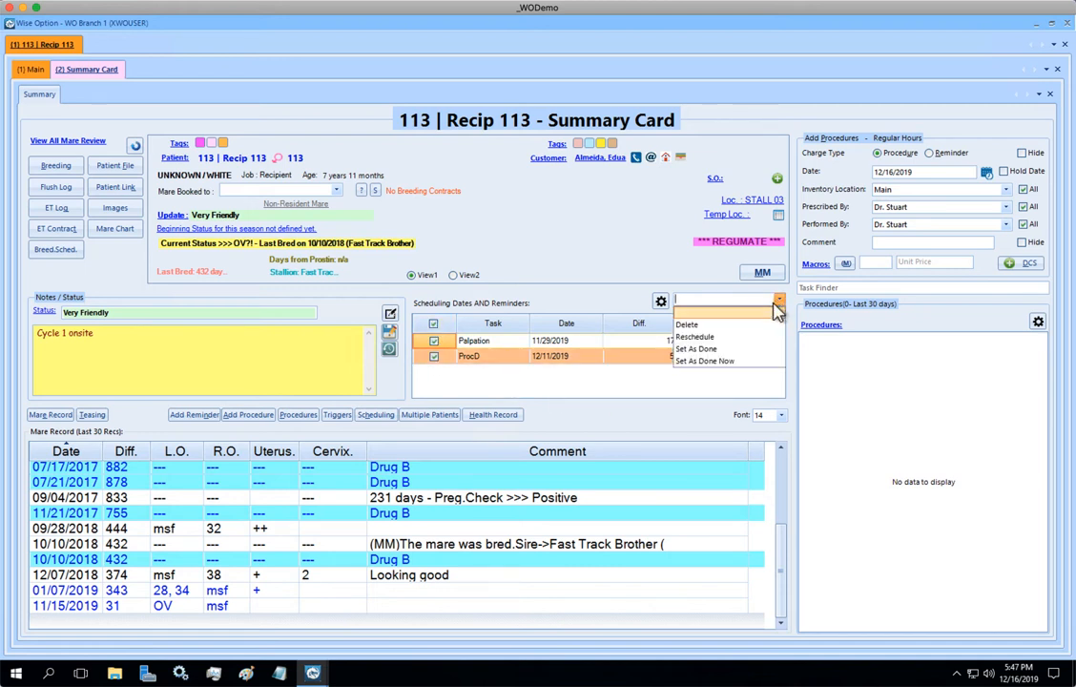
{"action": "left_click", "coordinate": [687, 324]}
{"action": "left_click", "coordinate": [512, 365]}
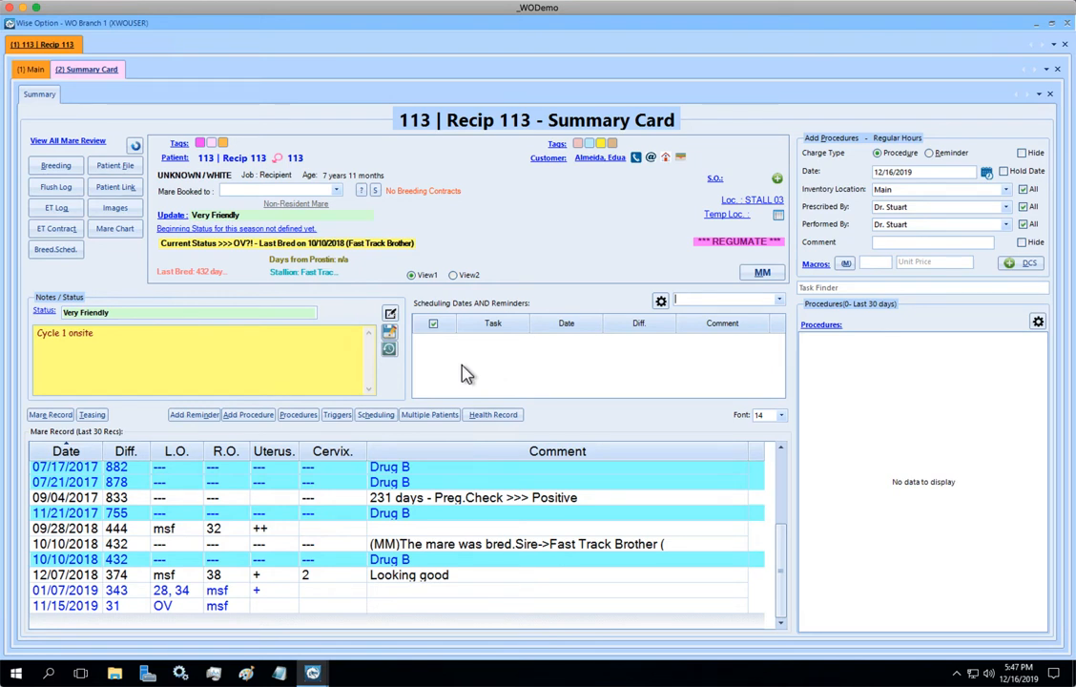
Step: Generate the Preg. Shots trigger reminders for 113 | Recip 113 with target date 12/12/2019
{"action": "left_click", "coordinate": [342, 418]}
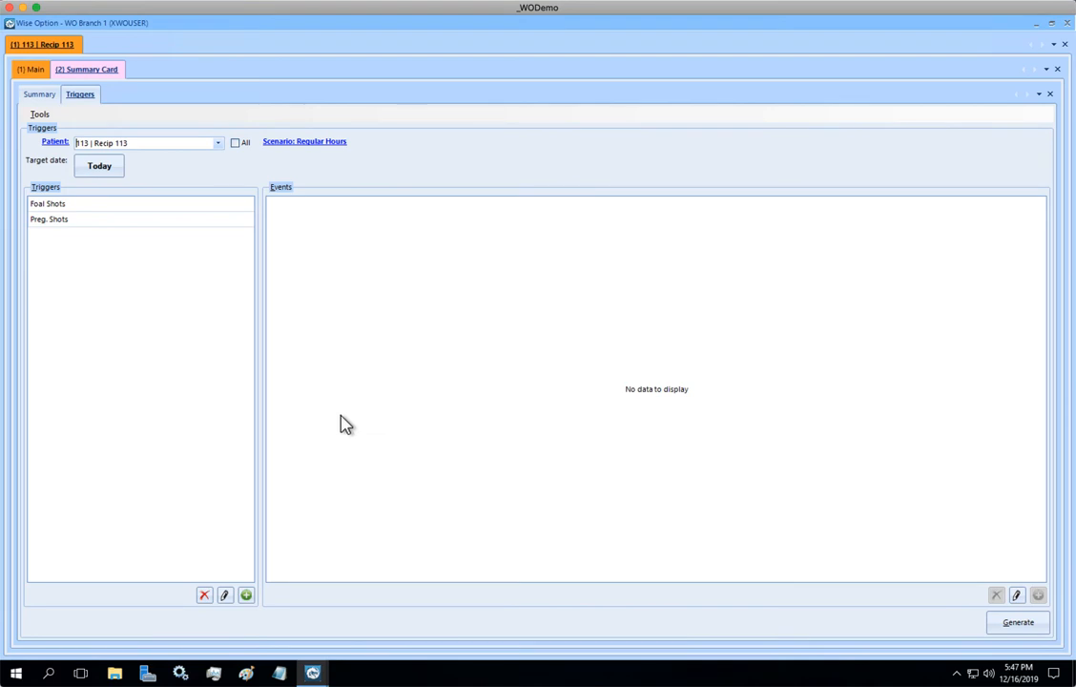
{"action": "left_click", "coordinate": [134, 220]}
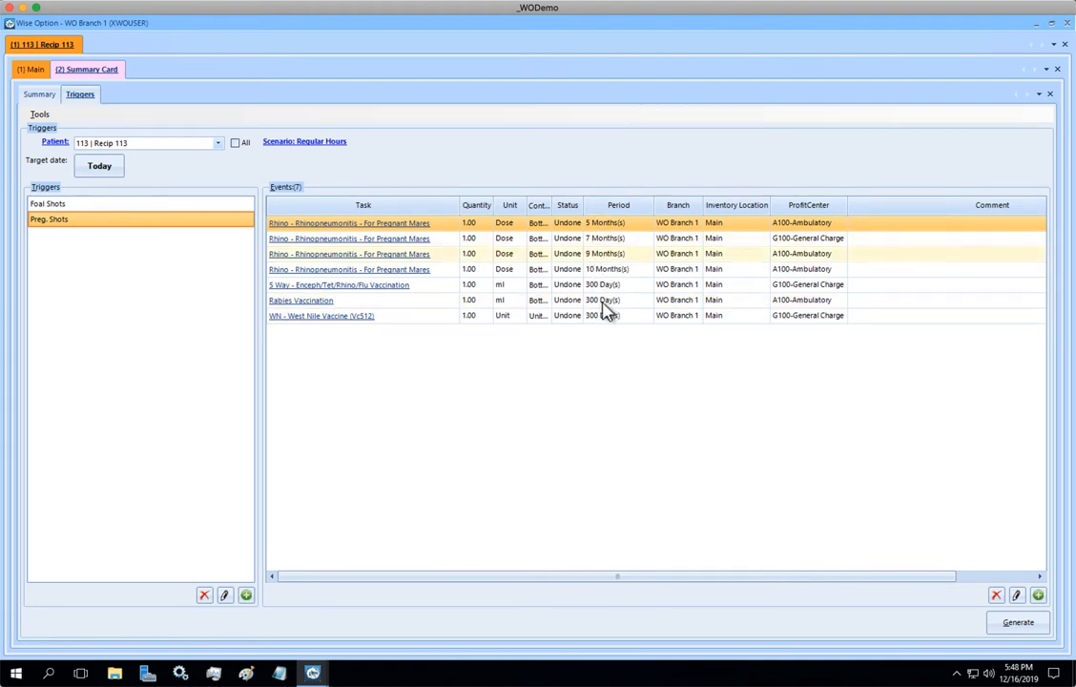
{"action": "left_click", "coordinate": [102, 167]}
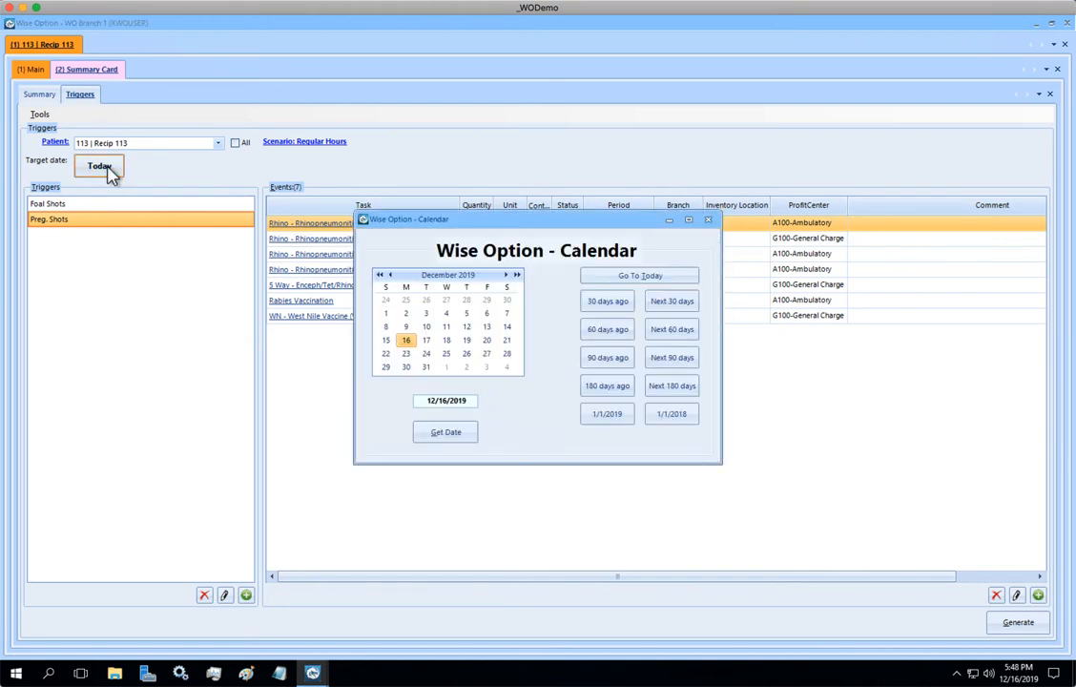
{"action": "left_click", "coordinate": [465, 328]}
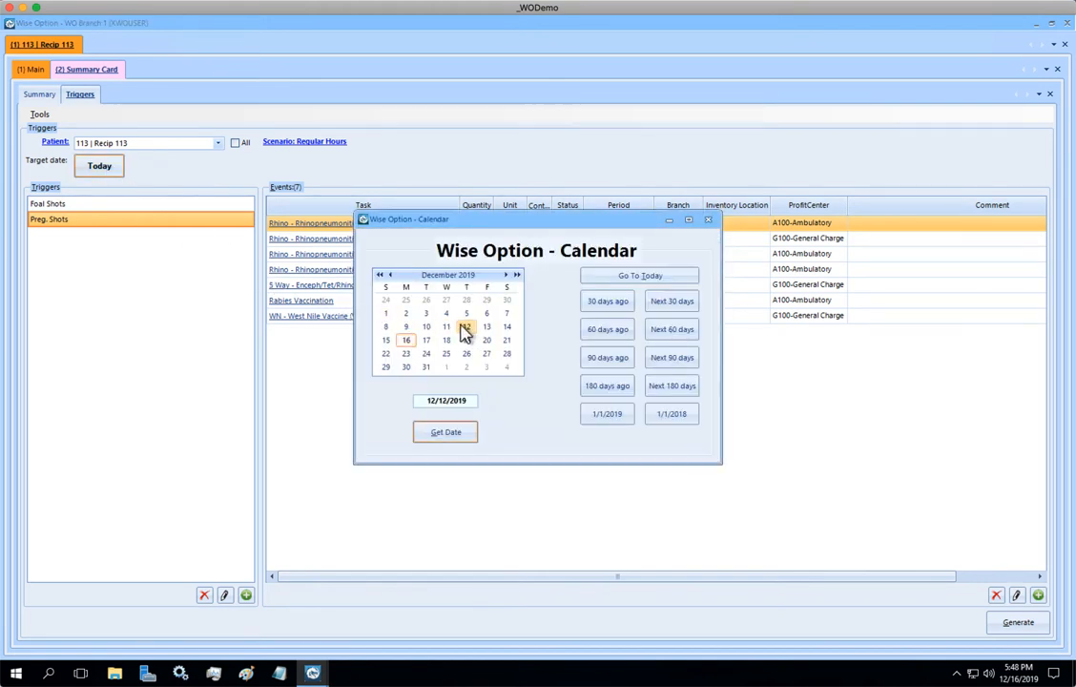
{"action": "left_click", "coordinate": [446, 434]}
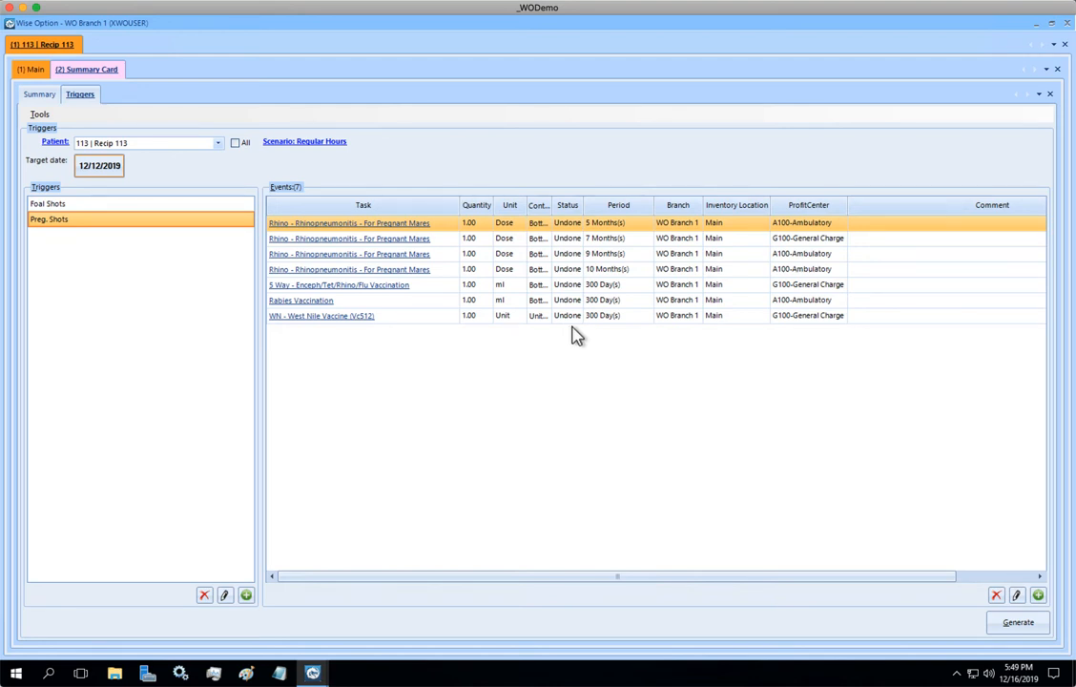
{"action": "left_click", "coordinate": [60, 223]}
{"action": "left_click", "coordinate": [1018, 625]}
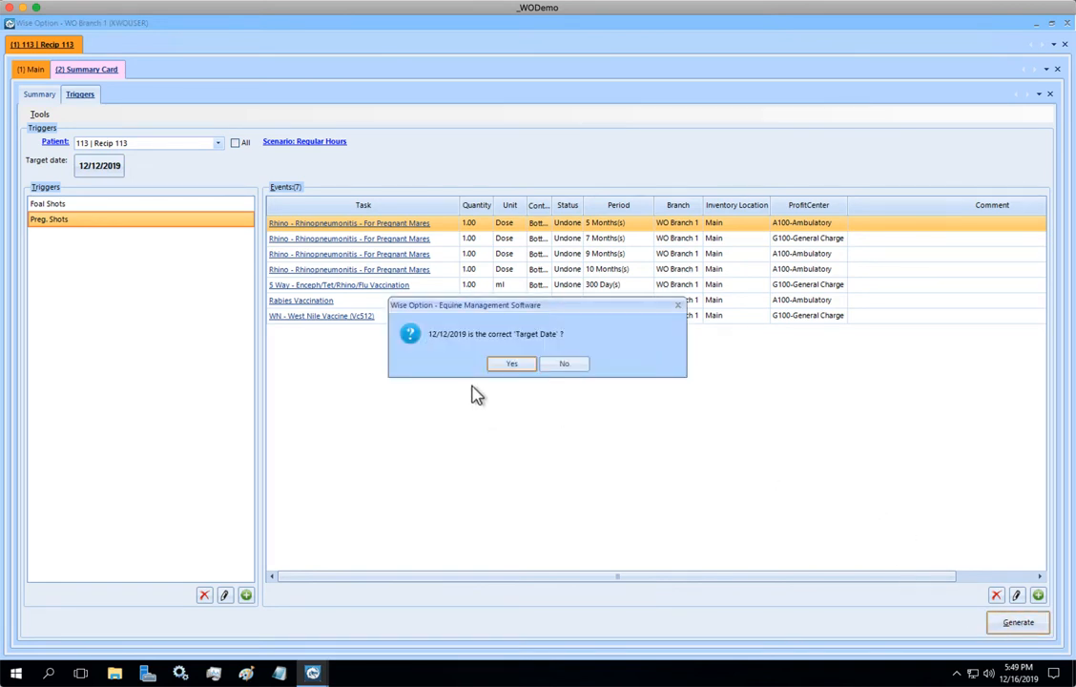
{"action": "left_click", "coordinate": [511, 366]}
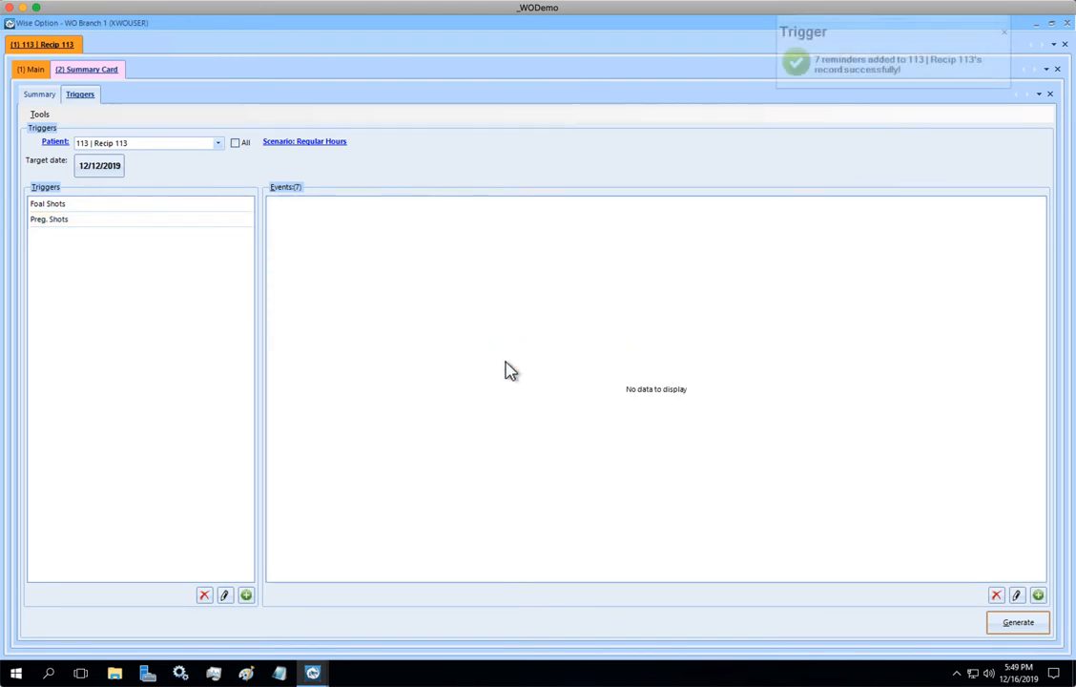
Step: Refresh the mare's Summary Card and review the full list of scheduling dates and reminders
{"action": "left_click", "coordinate": [40, 94]}
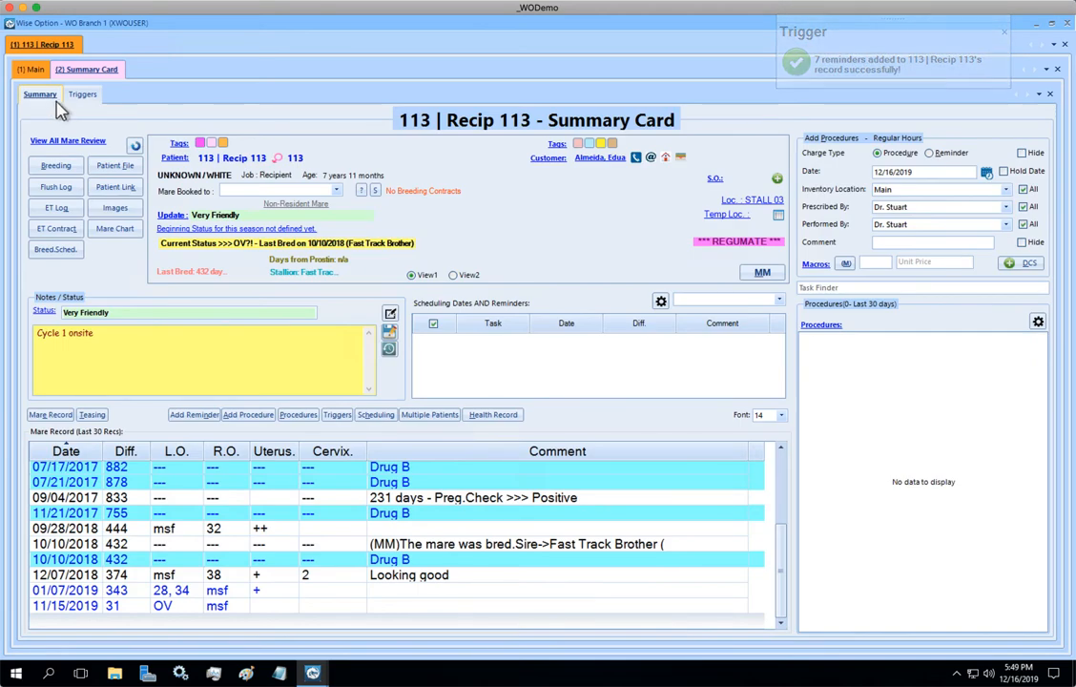
{"action": "left_click", "coordinate": [134, 149]}
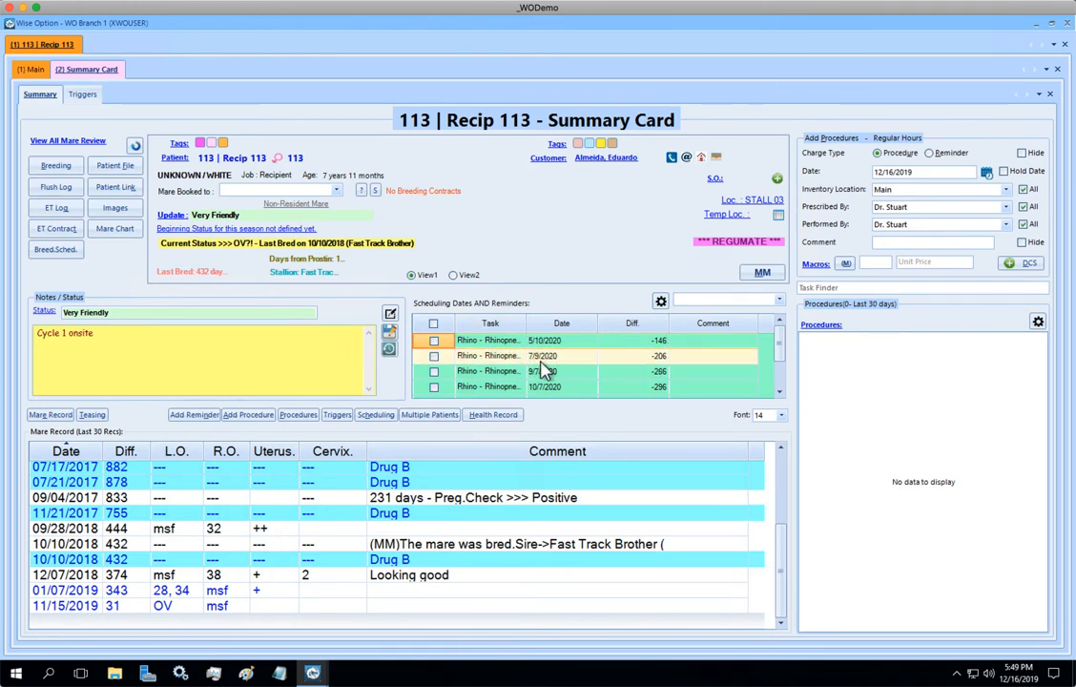
{"action": "left_click", "coordinate": [780, 395]}
{"action": "left_click", "coordinate": [780, 394]}
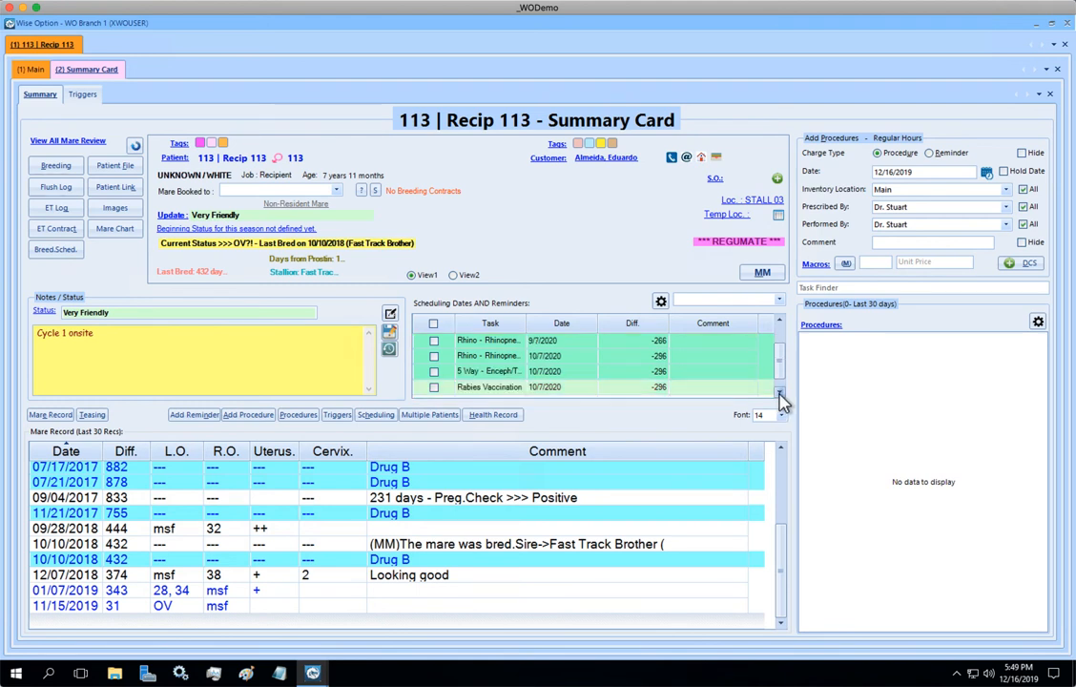
{"action": "left_click", "coordinate": [780, 395]}
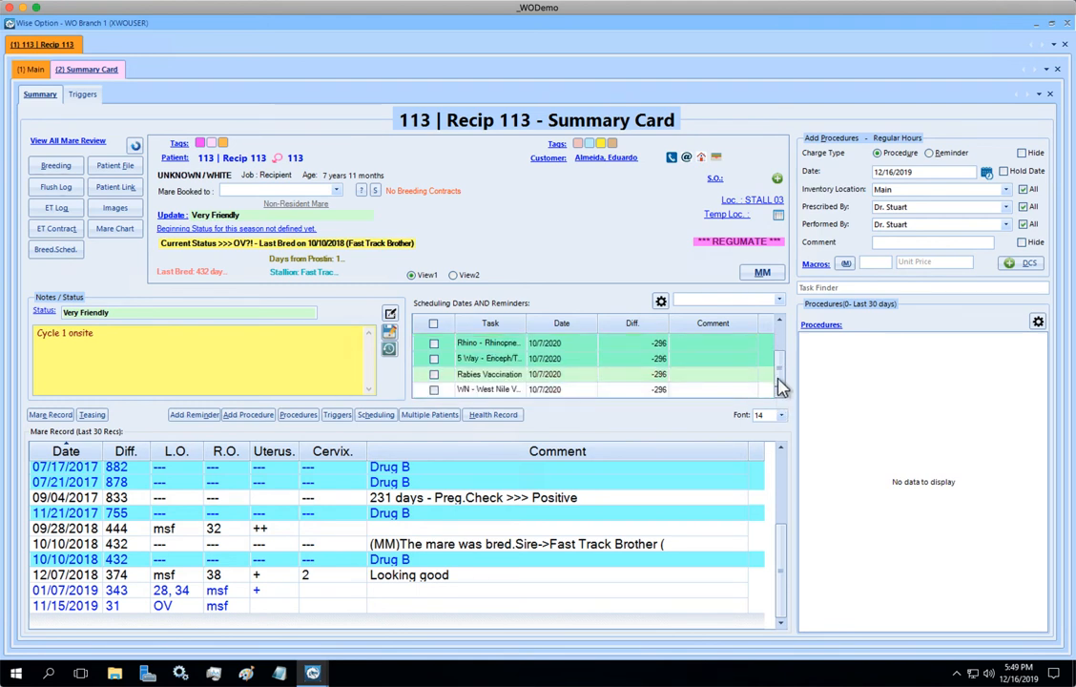
{"action": "left_click", "coordinate": [782, 325]}
{"action": "left_click", "coordinate": [782, 325]}
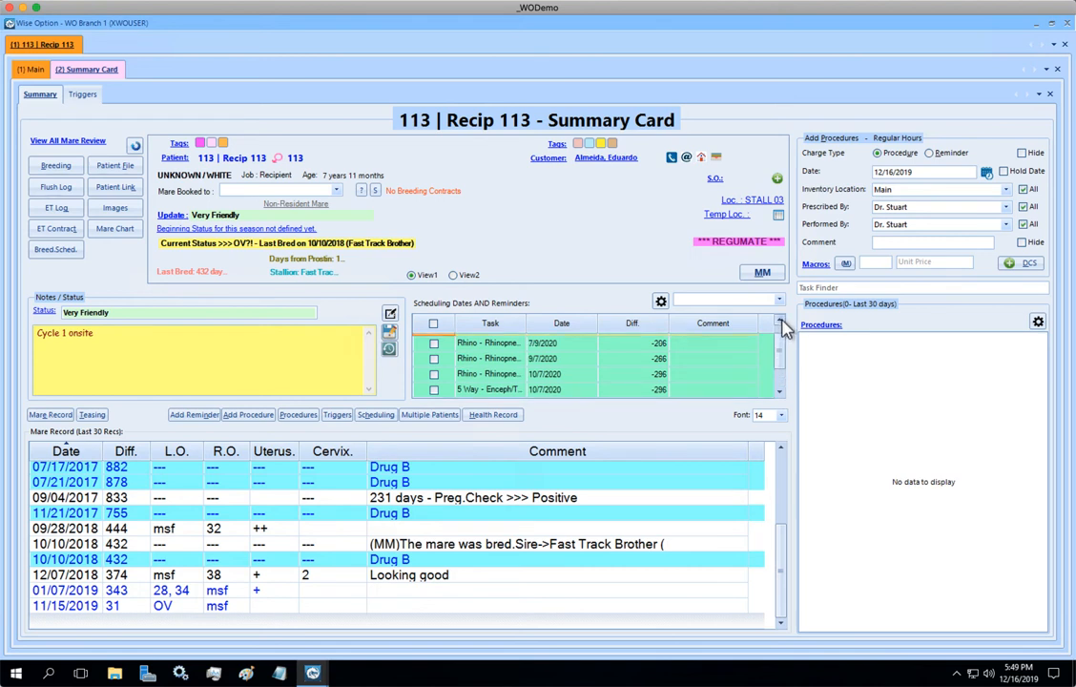
{"action": "left_click", "coordinate": [781, 325]}
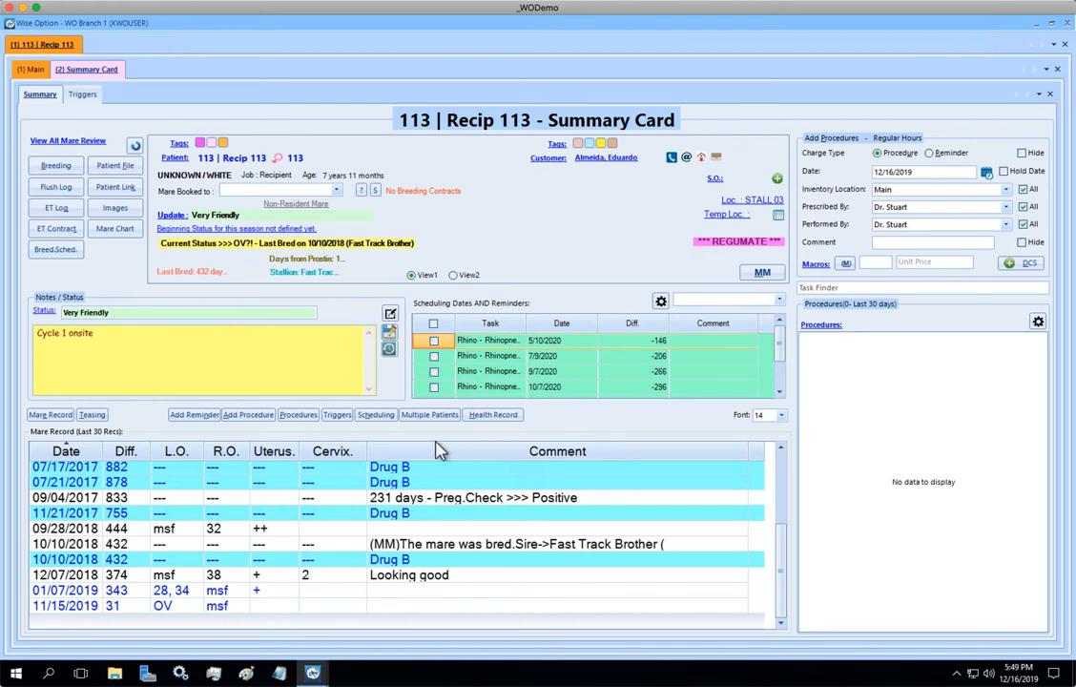
Step: Open the detailed reminders list from the mare's procedures and reminders, and filter it by All Procedures
{"action": "left_click", "coordinate": [297, 415]}
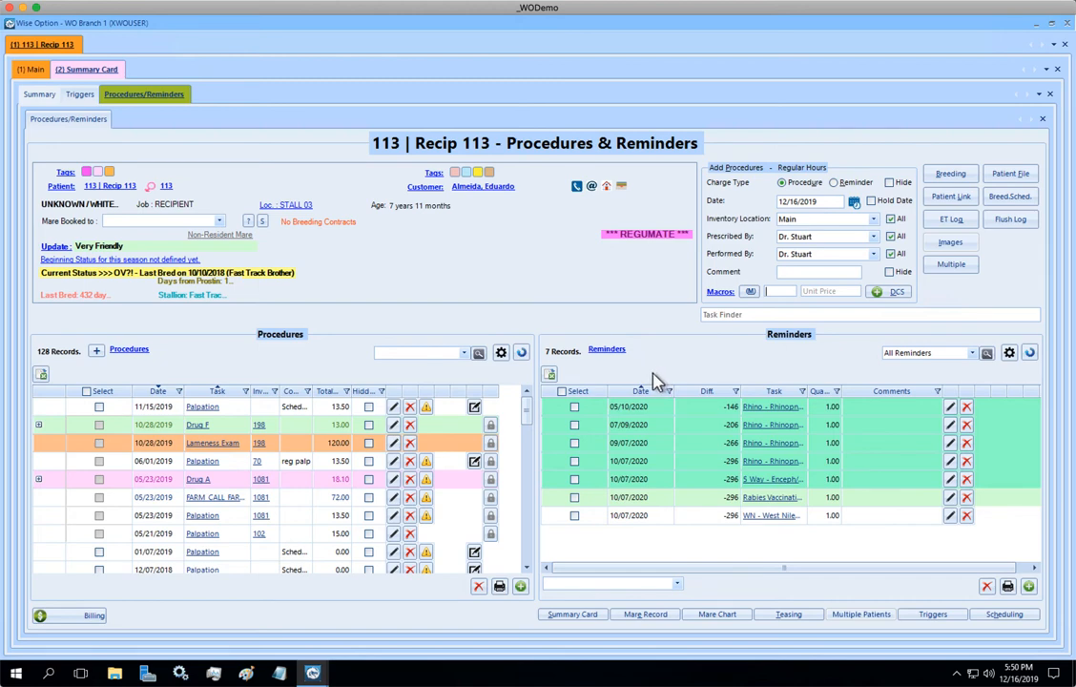
{"action": "left_click", "coordinate": [605, 352]}
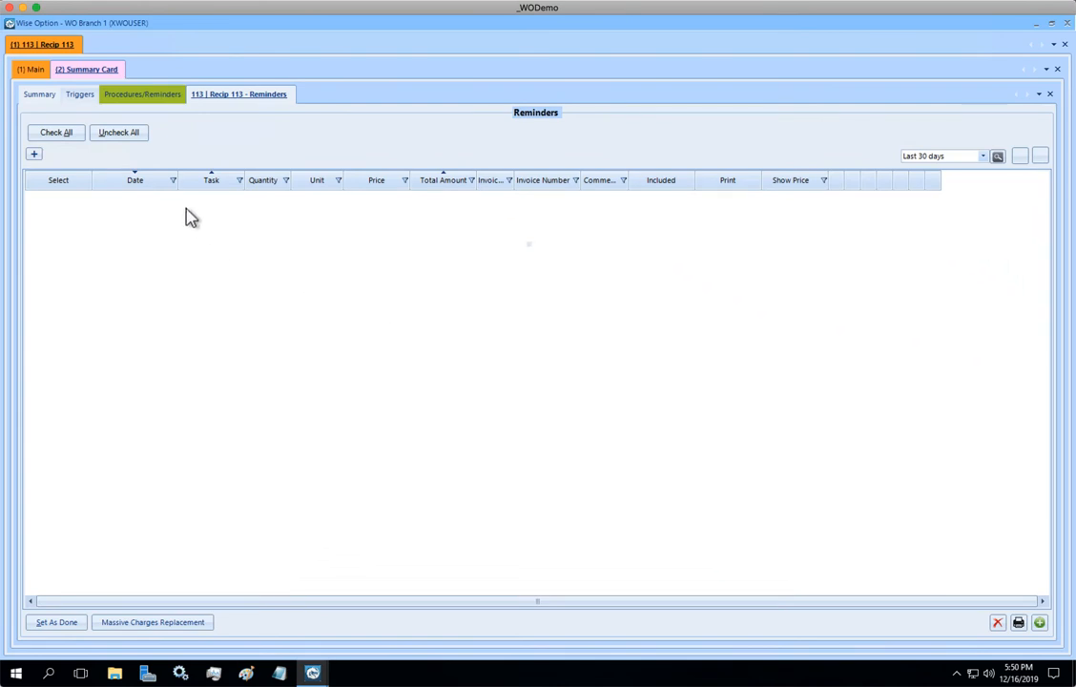
{"action": "left_click", "coordinate": [983, 157]}
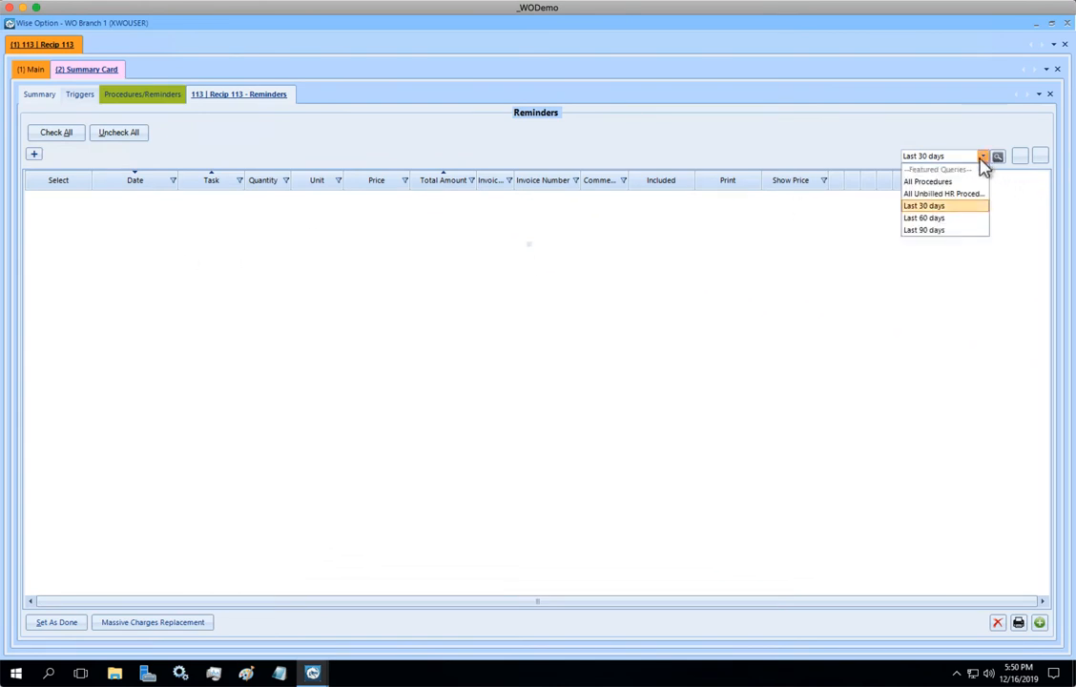
{"action": "left_click", "coordinate": [943, 182]}
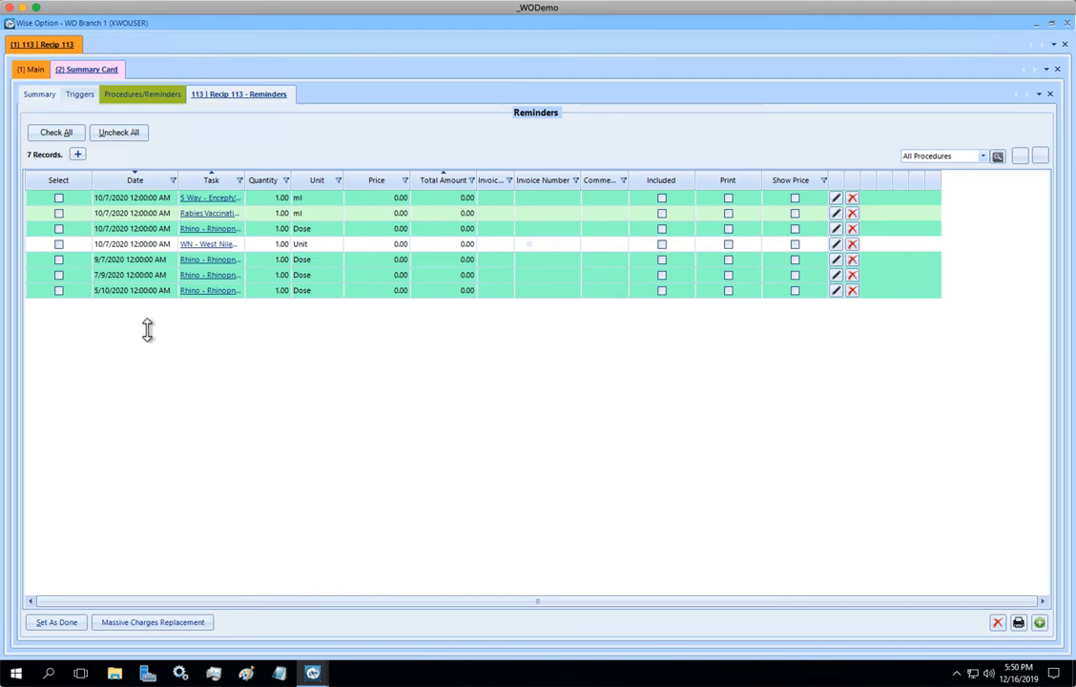
Step: Return to the patient list, select the patient Champion and open its procedures and reminders
{"action": "left_click", "coordinate": [159, 92]}
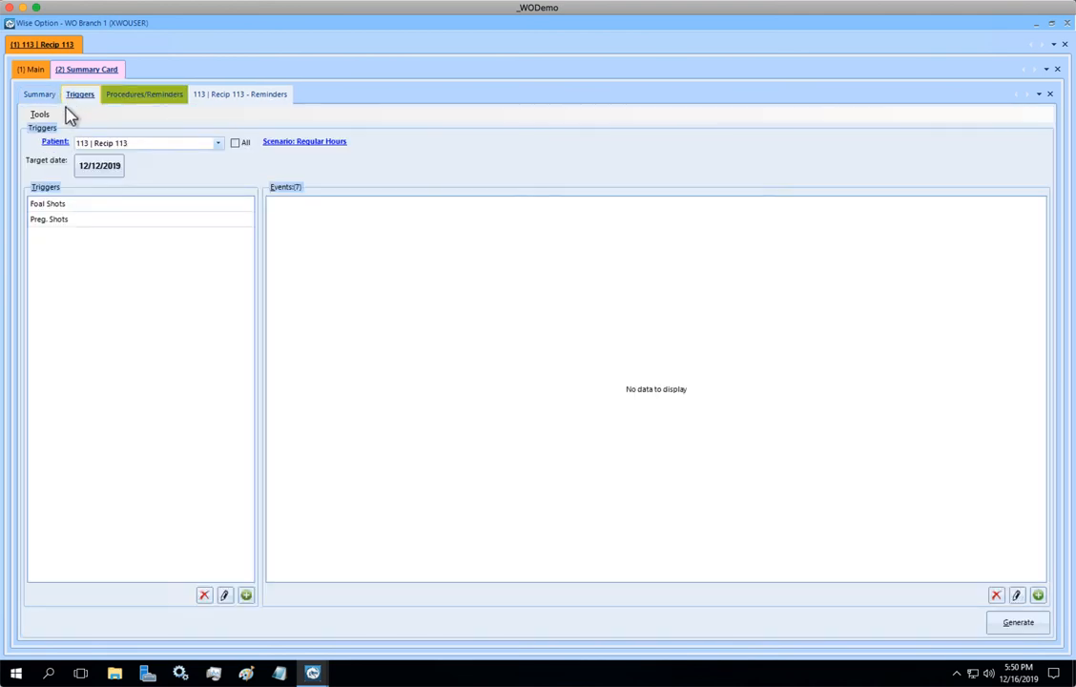
{"action": "left_click", "coordinate": [38, 95]}
{"action": "left_click", "coordinate": [33, 70]}
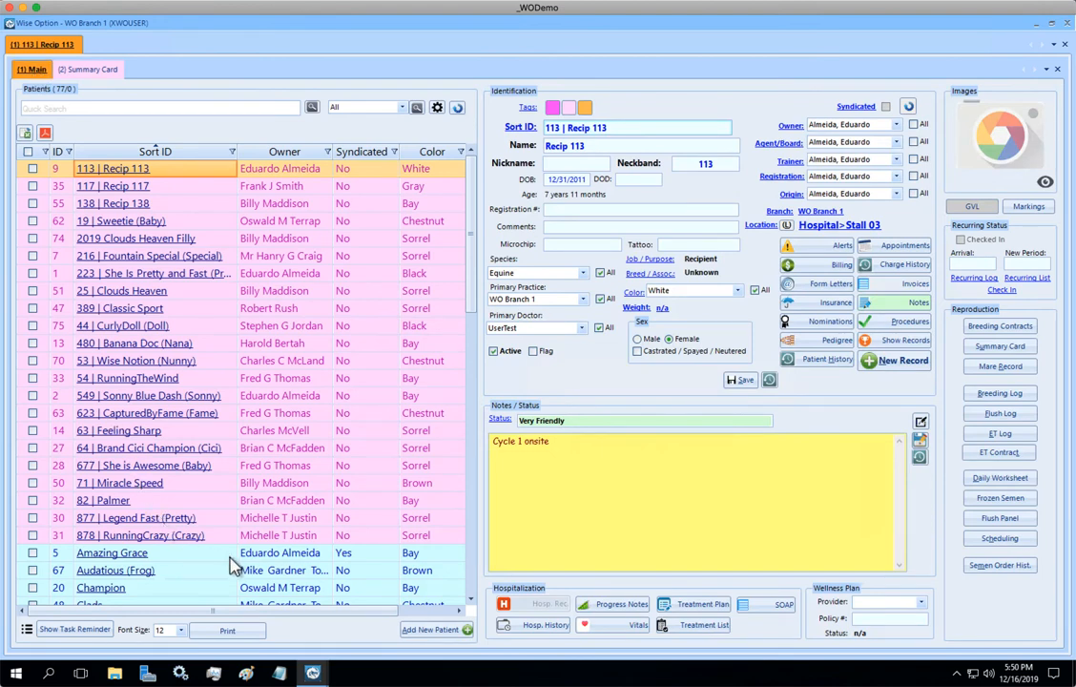
{"action": "left_click", "coordinate": [170, 592]}
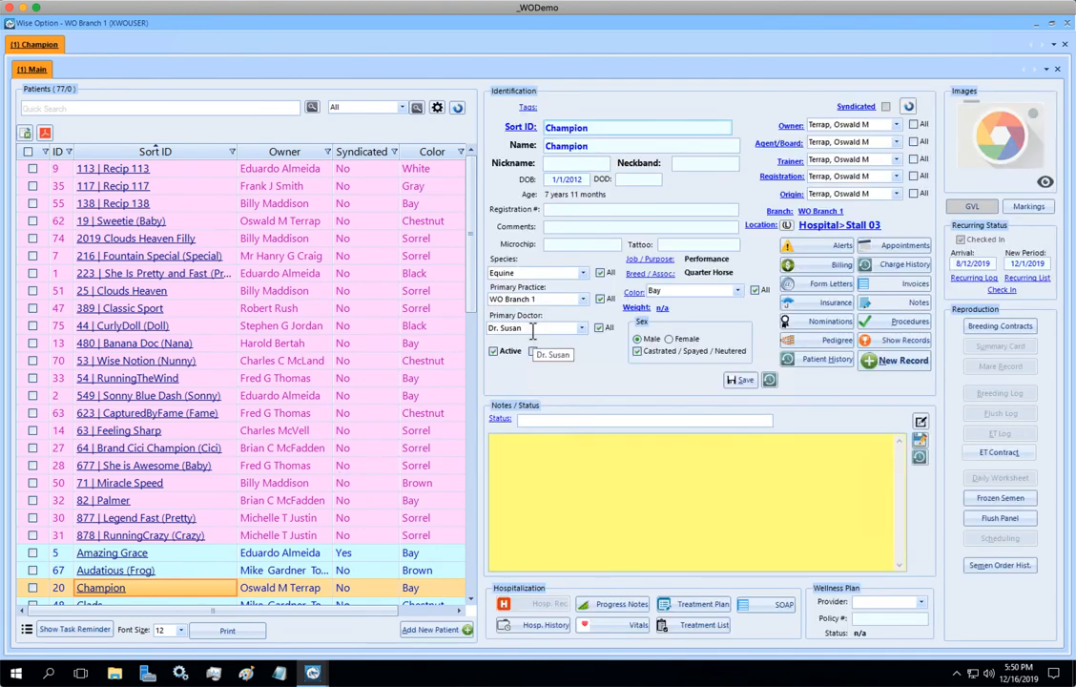
{"action": "left_click", "coordinate": [901, 328]}
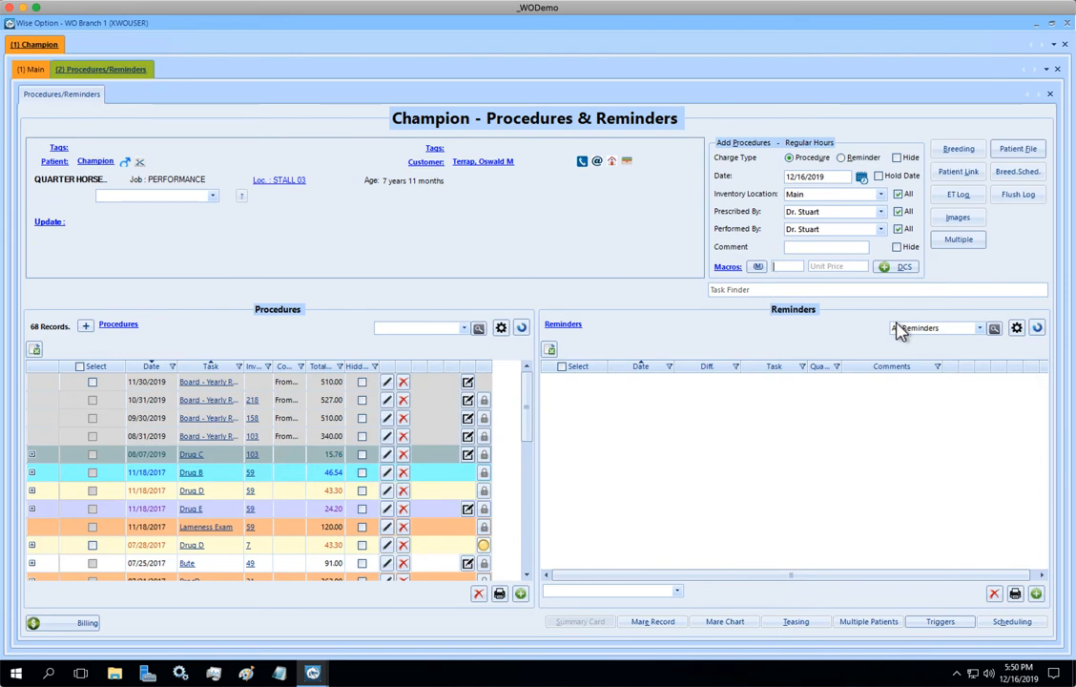
Step: Generate the Foal Shots trigger reminders for Champion with target date 12/15/2019
{"action": "left_click", "coordinate": [959, 622]}
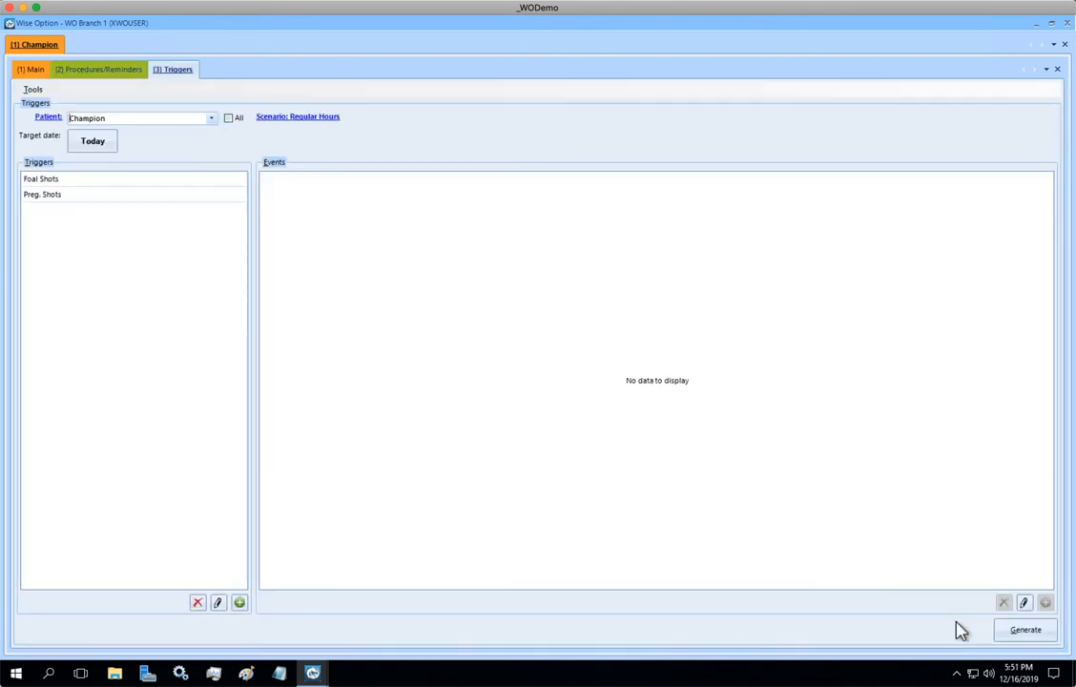
{"action": "left_click", "coordinate": [40, 181]}
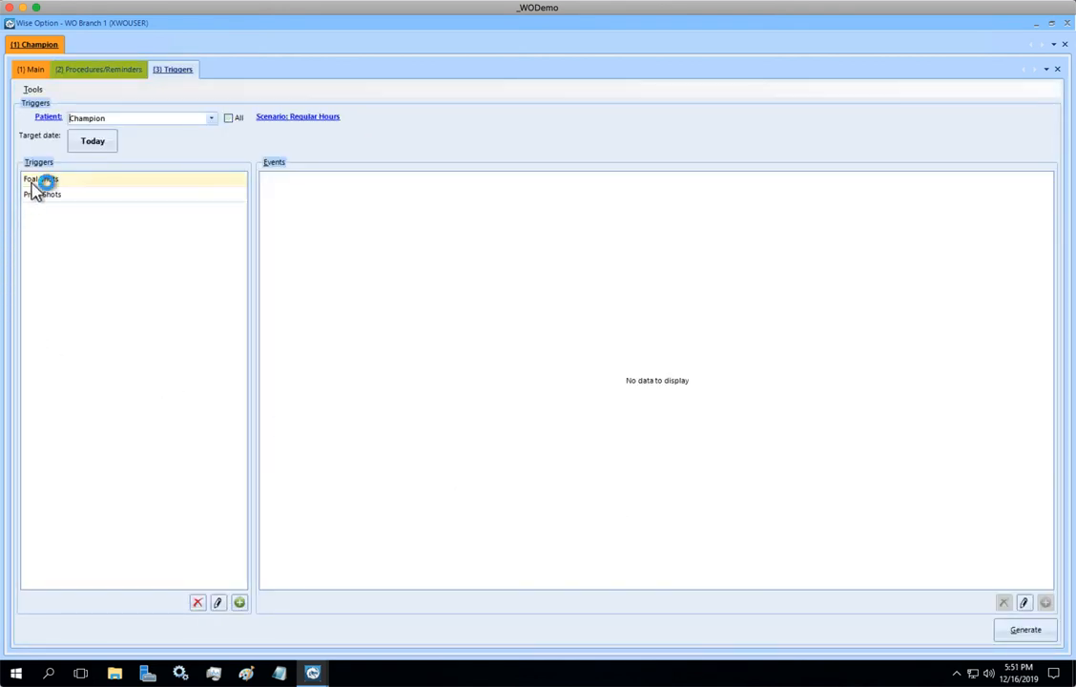
{"action": "left_click", "coordinate": [93, 142]}
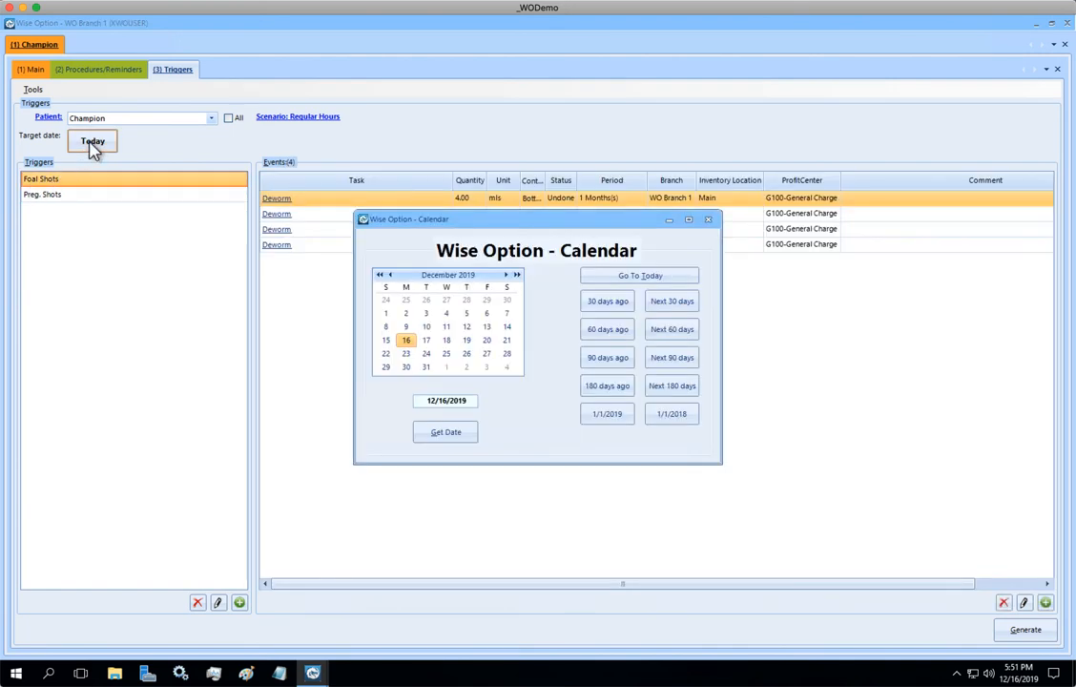
{"action": "left_click", "coordinate": [385, 339]}
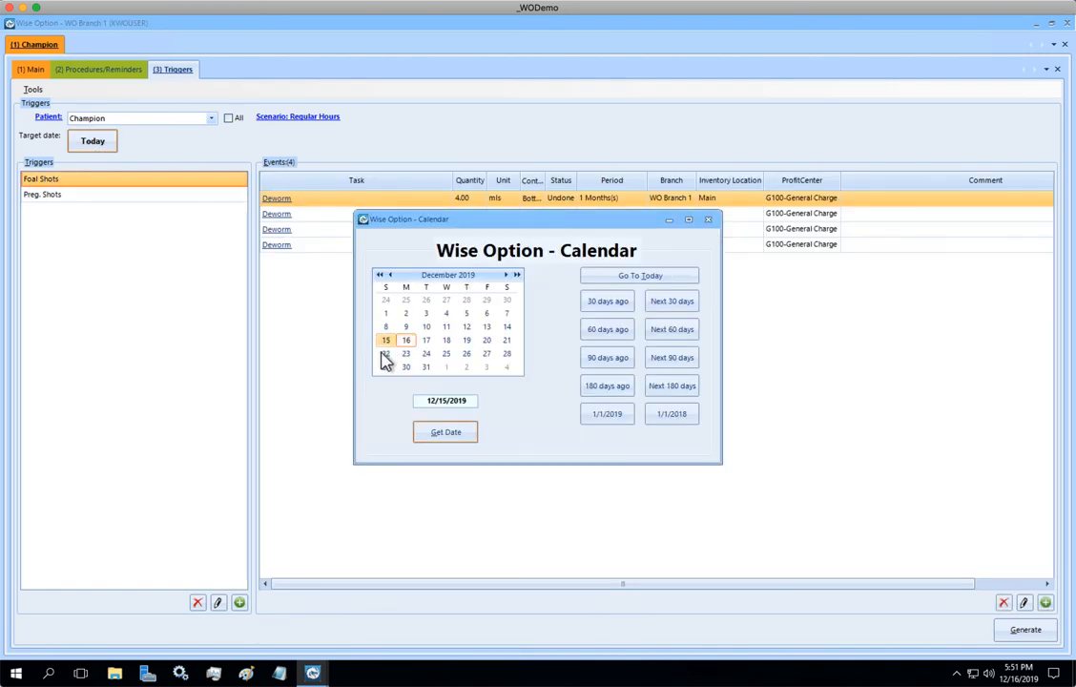
{"action": "left_click", "coordinate": [465, 435]}
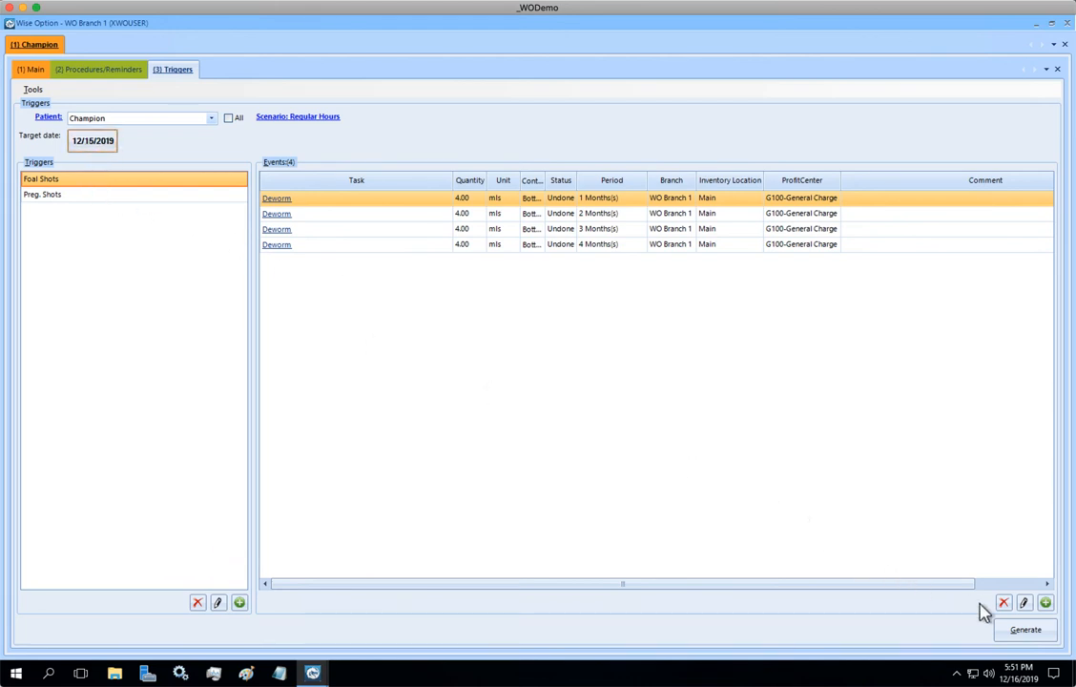
{"action": "left_click", "coordinate": [1026, 629]}
{"action": "left_click", "coordinate": [515, 367]}
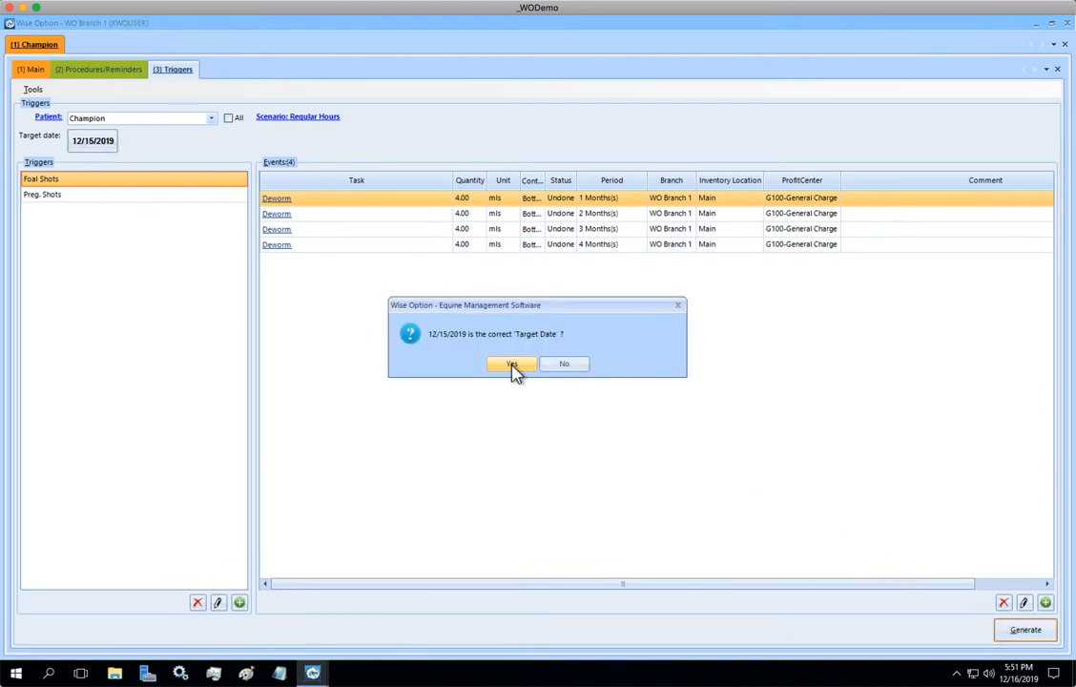
Step: Return to Champion's procedures and reminders and select all the Deworm reminders
{"action": "left_click", "coordinate": [79, 72]}
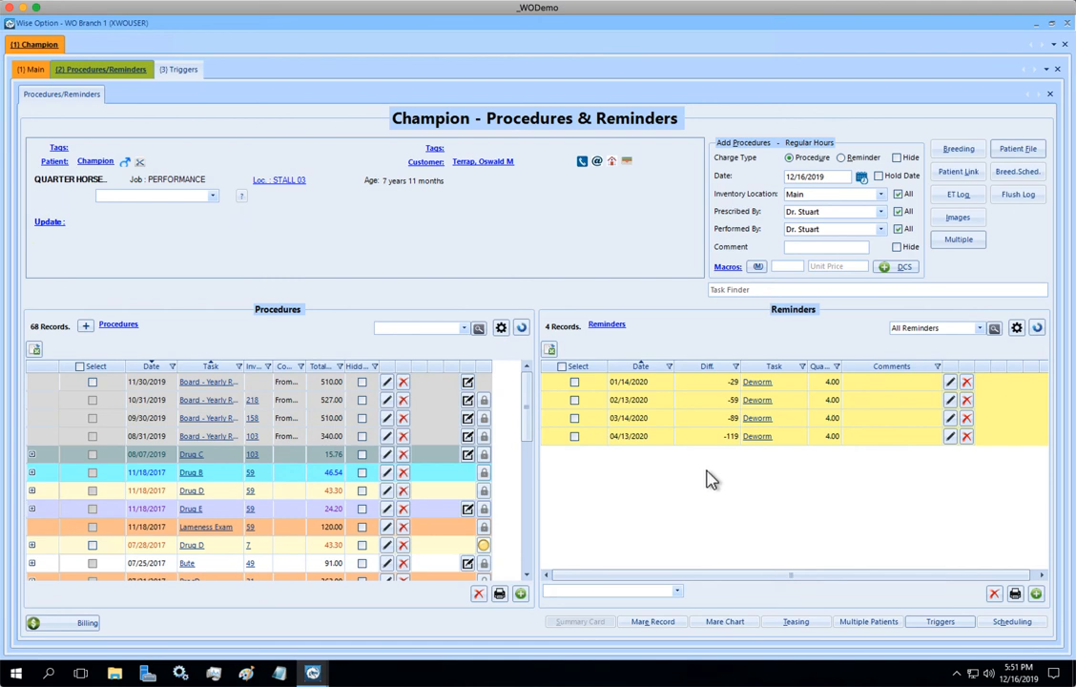
{"action": "left_click", "coordinate": [562, 367]}
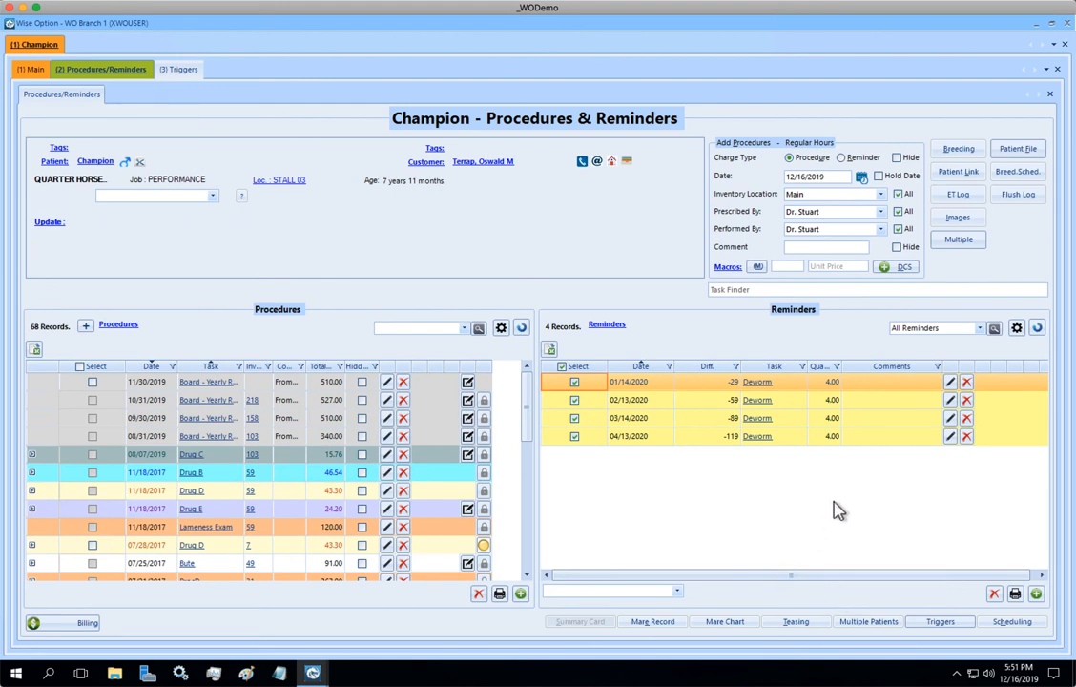
Step: View the edit form of the 01/14/2020 Deworm reminder, close it unchanged, and look at the actions available for that reminder
{"action": "left_click", "coordinate": [951, 383]}
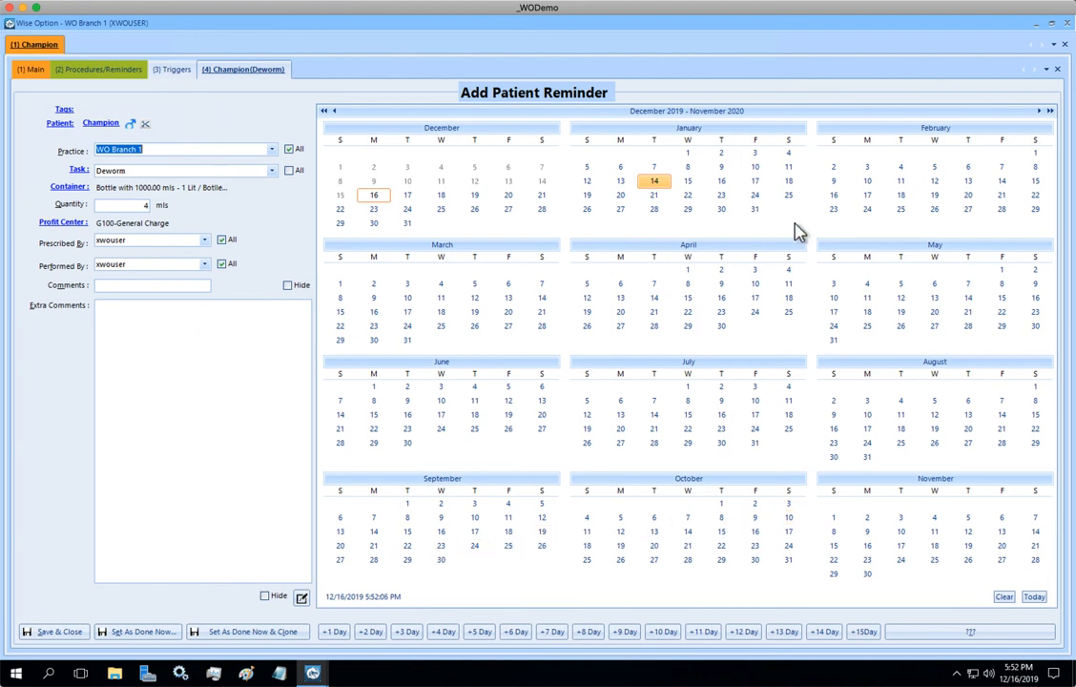
{"action": "left_click", "coordinate": [1057, 70]}
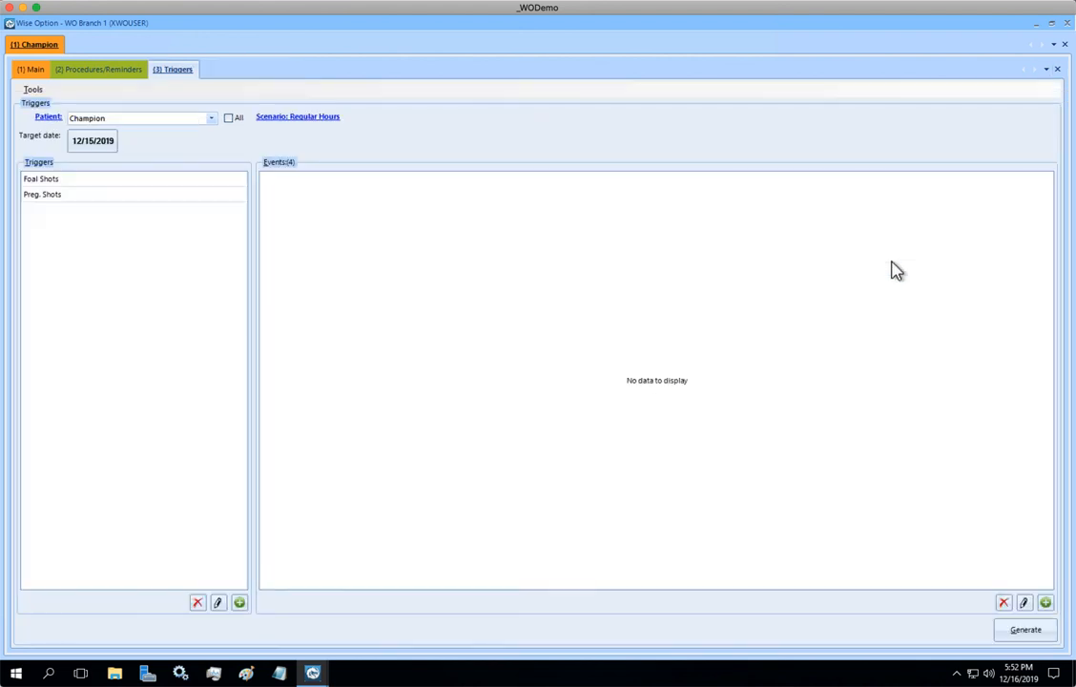
{"action": "left_click", "coordinate": [109, 72]}
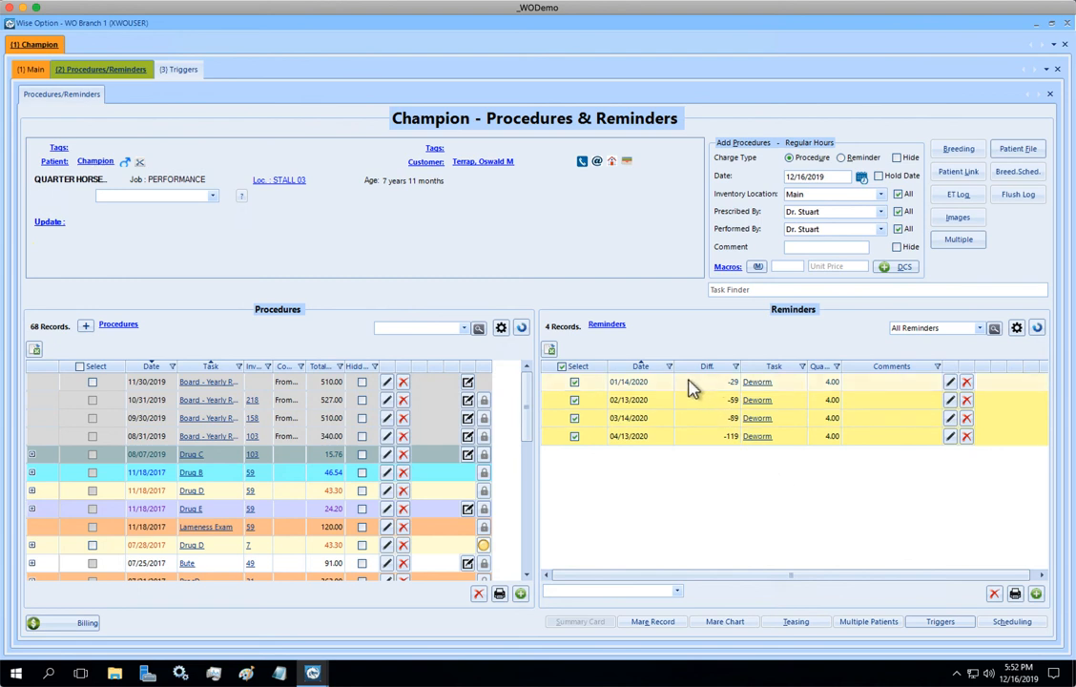
{"action": "right_click", "coordinate": [692, 387]}
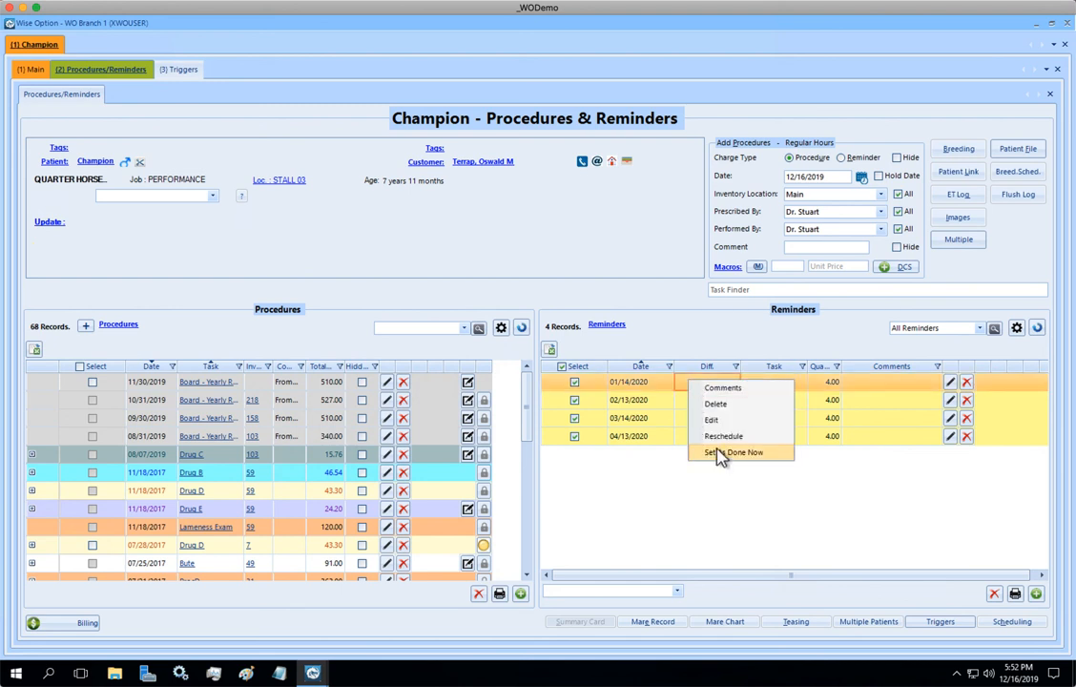
{"action": "left_click", "coordinate": [672, 478]}
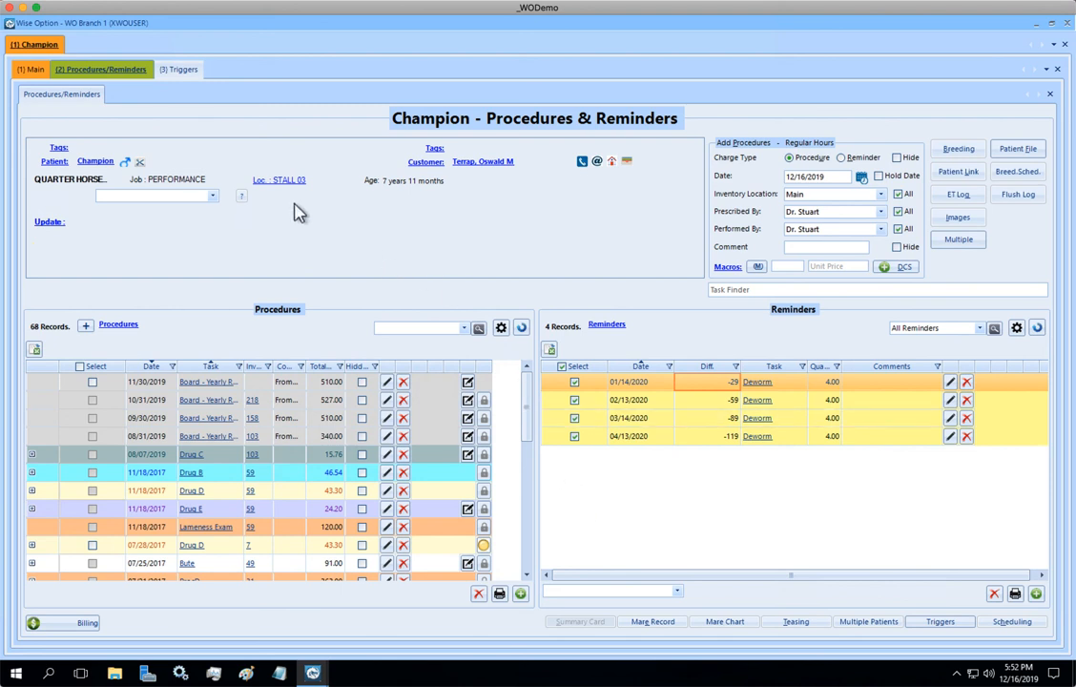
Step: Go back to Champion's triggers and show the events of the Preg. Shots trigger
{"action": "left_click", "coordinate": [158, 70]}
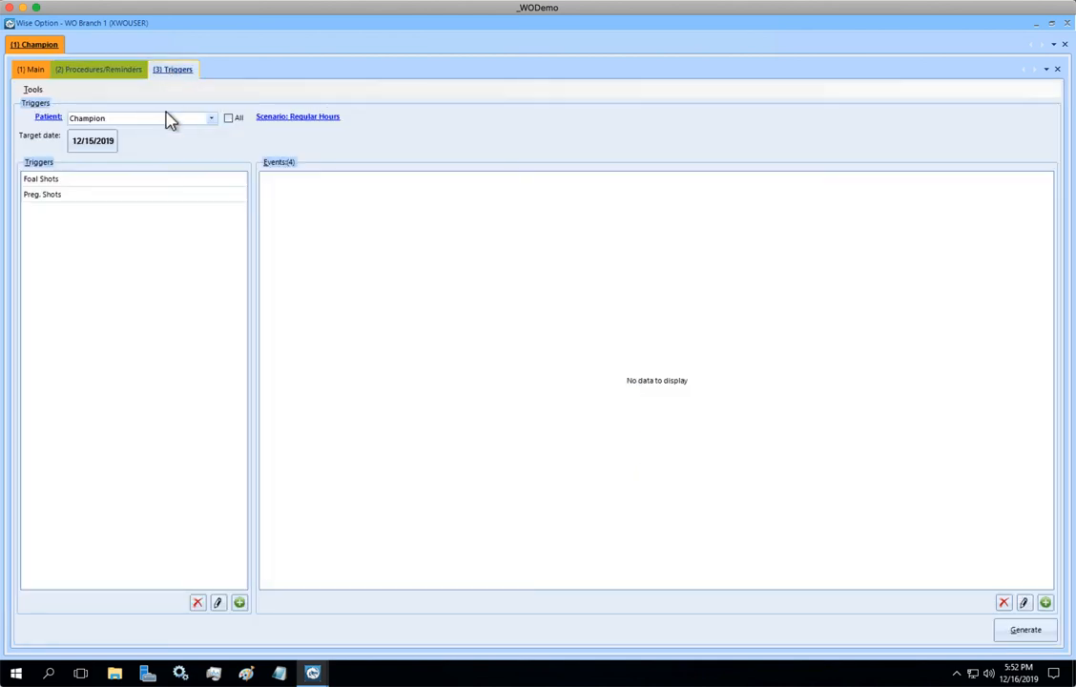
{"action": "left_click", "coordinate": [92, 194]}
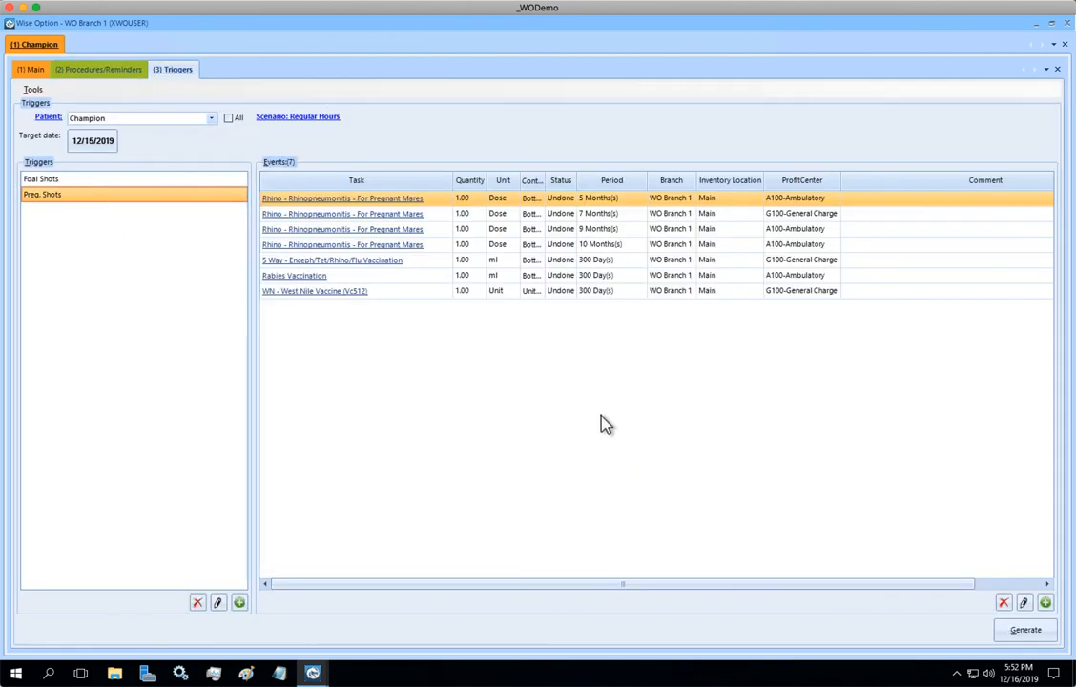